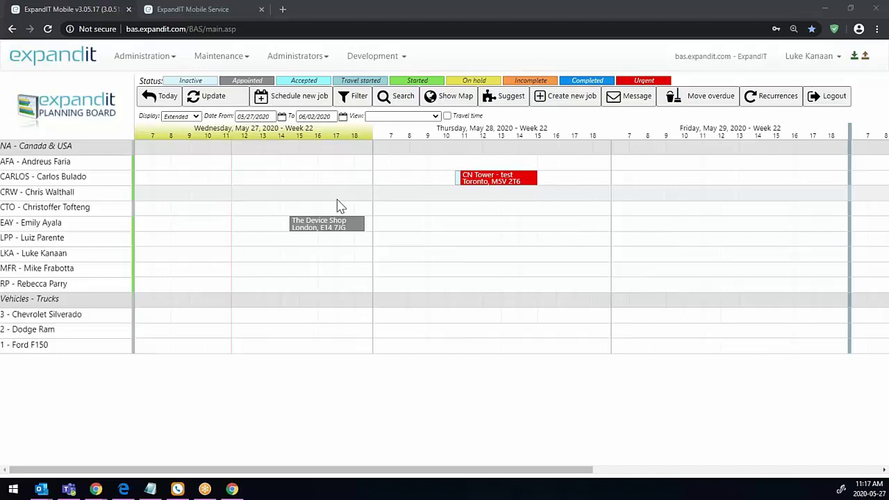
Create a new job on the planning board in technician LKA's row, on May 27 at 12:00
{"action": "mouse_move", "coordinate": [347, 222]}
{"action": "left_click", "coordinate": [247, 265]}
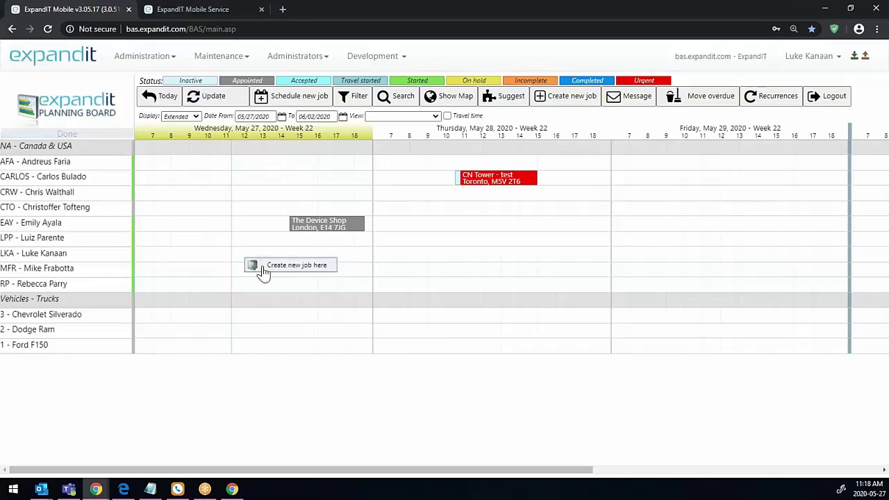
{"action": "left_click", "coordinate": [262, 272]}
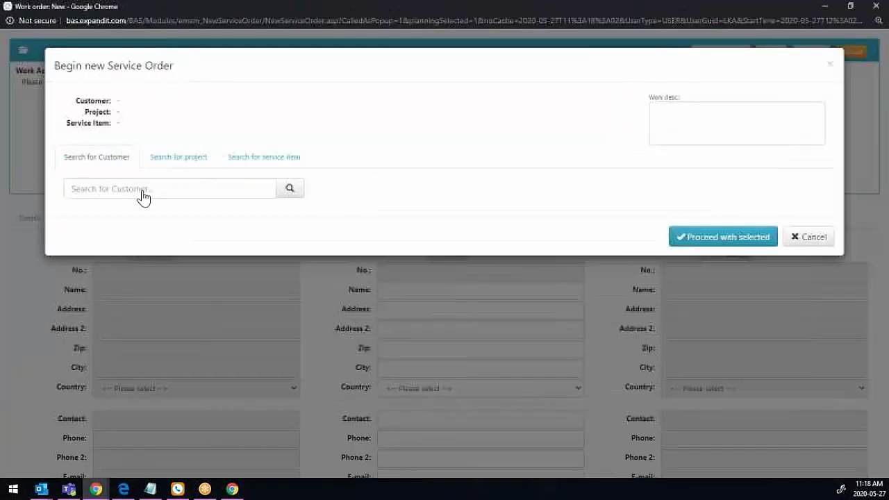
Search the customers for "the can" and select The Cannon Group PLC for the new service order
{"action": "left_click", "coordinate": [149, 187]}
{"action": "type", "text": "the"}
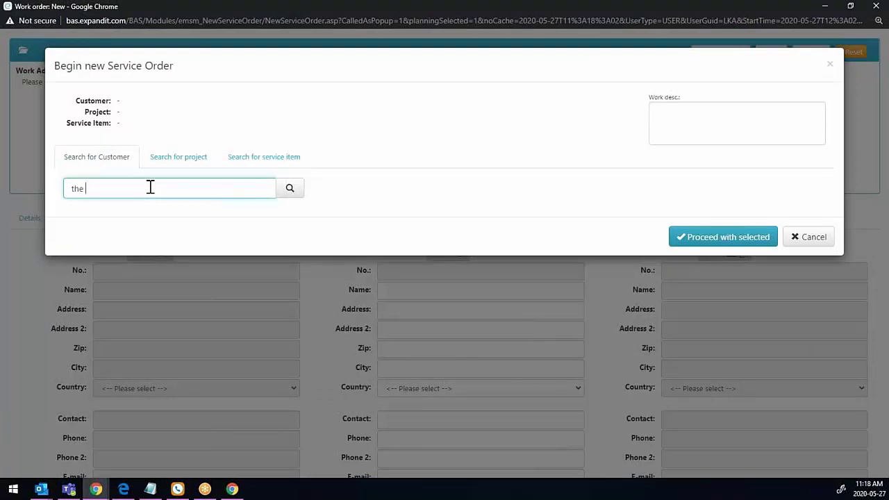
{"action": "type", "text": " cu"}
{"action": "key", "text": "BackSpace"}
{"action": "key", "text": "BackSpace"}
{"action": "type", "text": "can"}
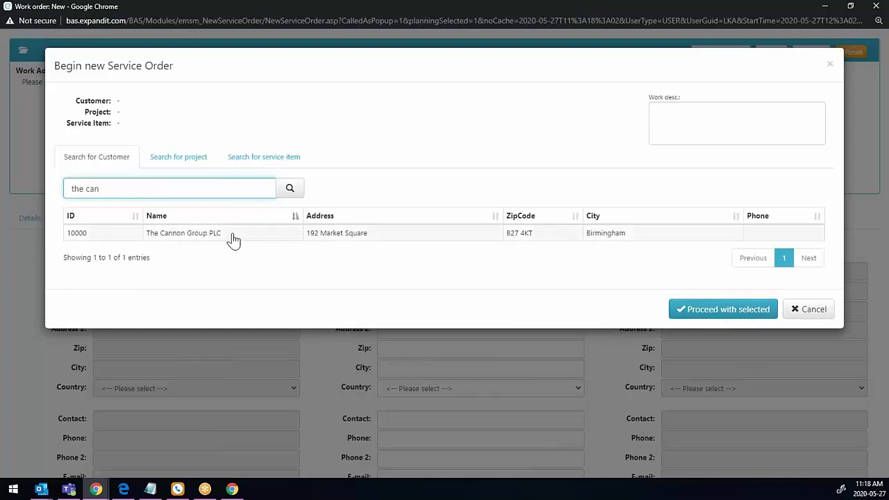
{"action": "left_click", "coordinate": [208, 240]}
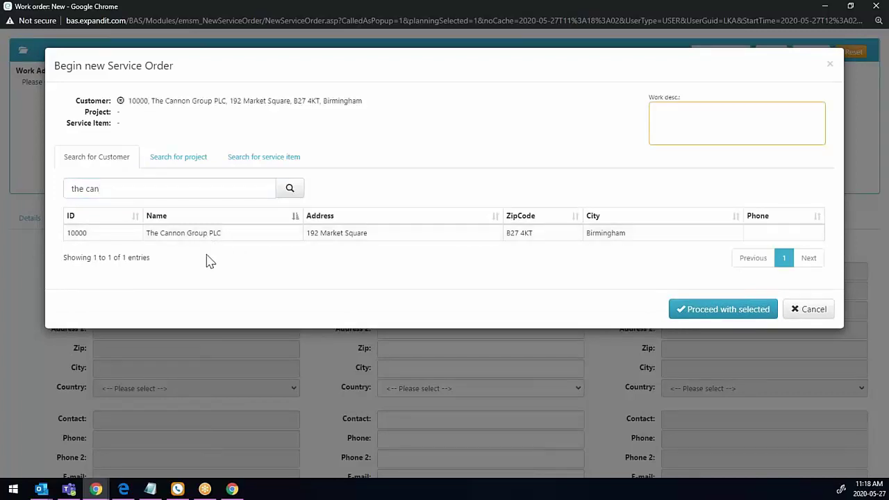
Choose service item 4, Computer III 600 MHz, for the service order and proceed with the selection
{"action": "left_click", "coordinate": [182, 164]}
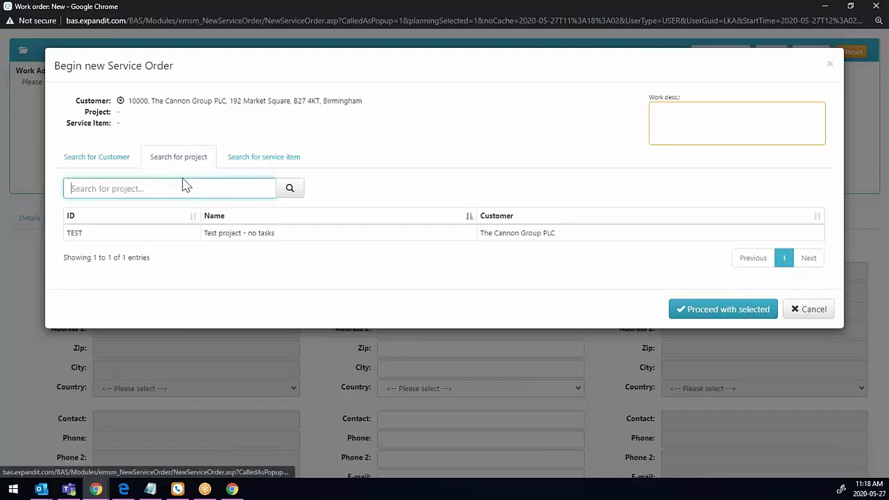
{"action": "left_click", "coordinate": [249, 165]}
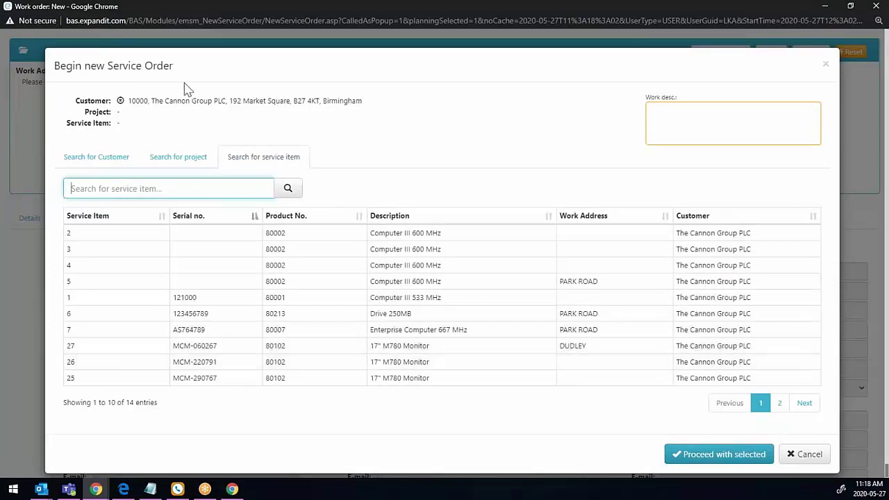
{"action": "left_click", "coordinate": [319, 265]}
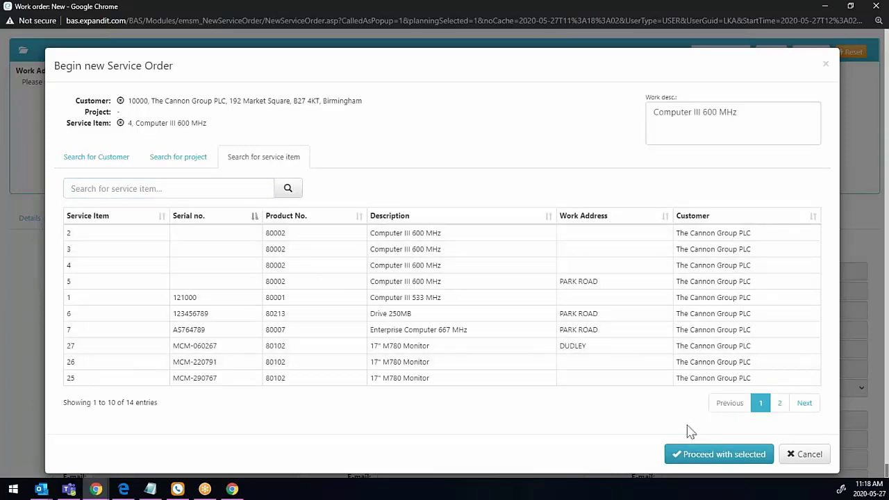
{"action": "left_click", "coordinate": [686, 456]}
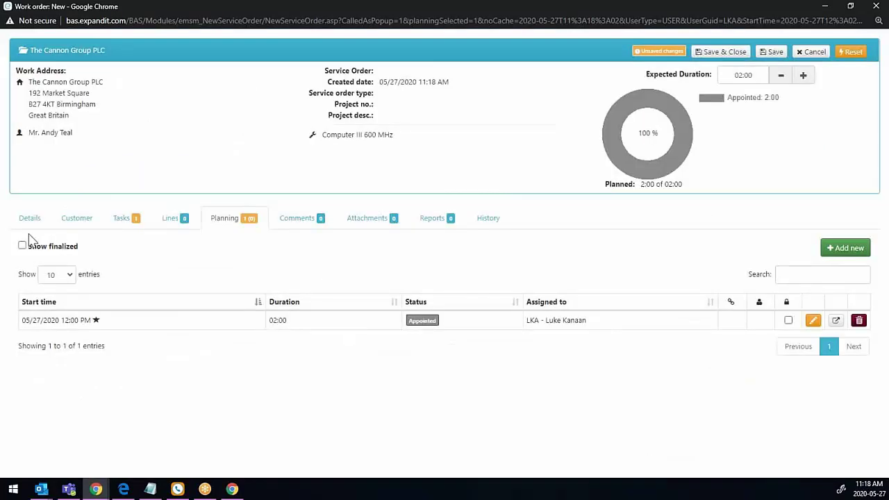
Review the order's details and customer data, and add service item 7, Enterprise Computer 667 MHz, as a second task
{"action": "left_click", "coordinate": [30, 220]}
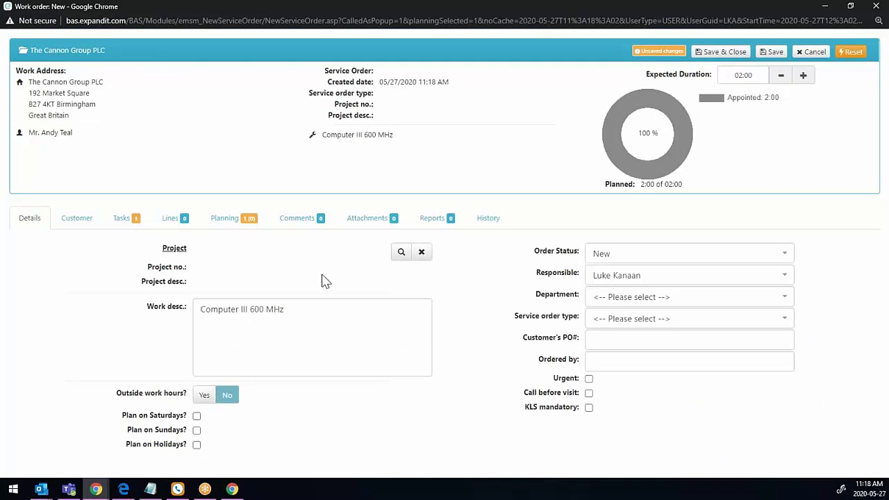
{"action": "left_click", "coordinate": [86, 232]}
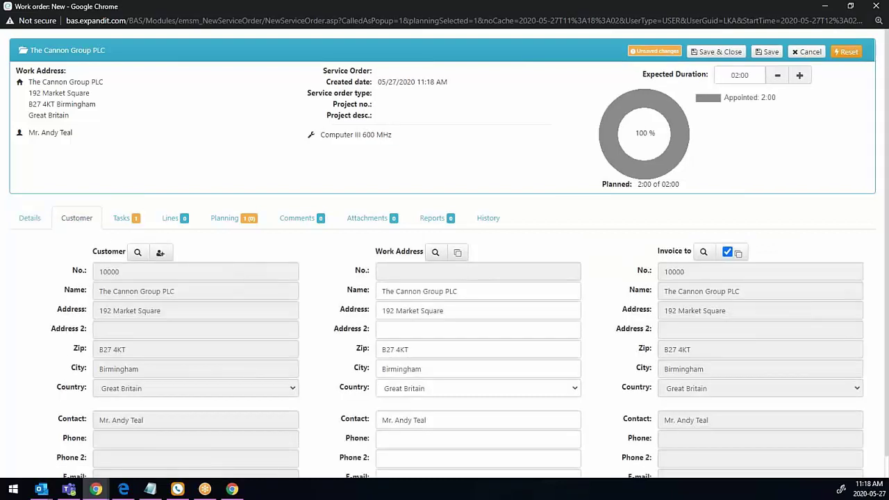
{"action": "scroll", "coordinate": [372, 261], "scroll_direction": "down", "scroll_amount": 1}
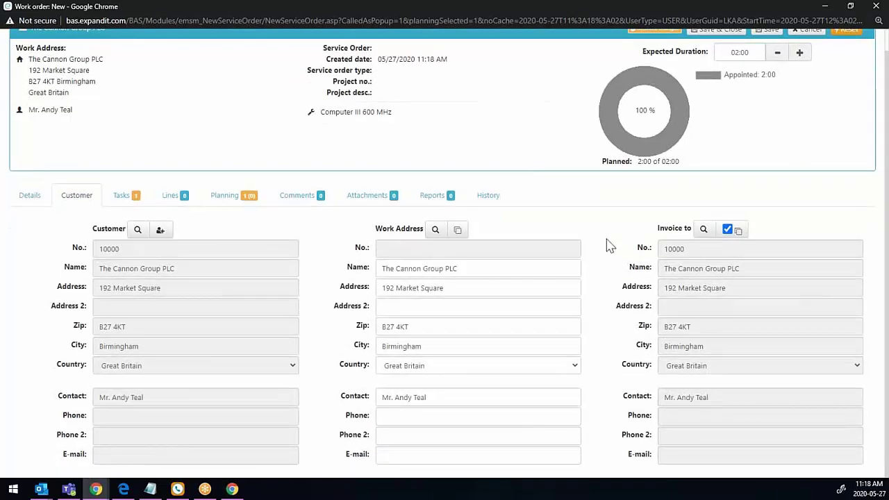
{"action": "left_click", "coordinate": [123, 203]}
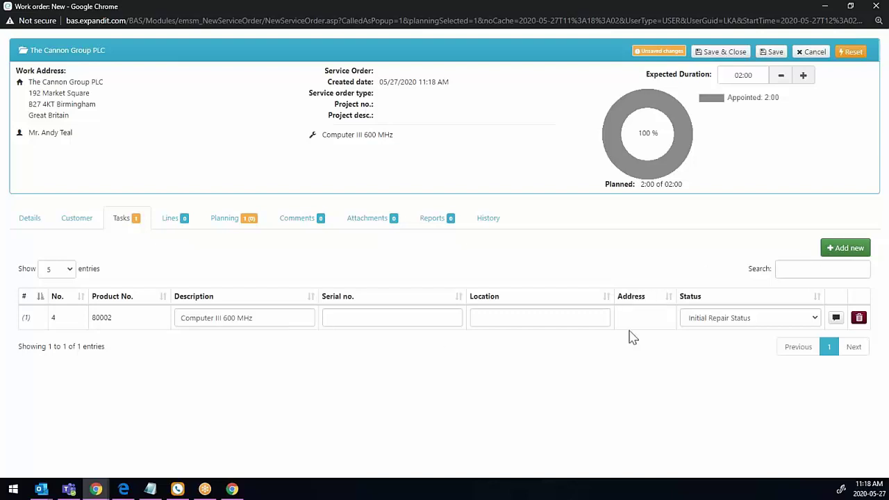
{"action": "left_click", "coordinate": [843, 252]}
{"action": "left_click", "coordinate": [269, 109]}
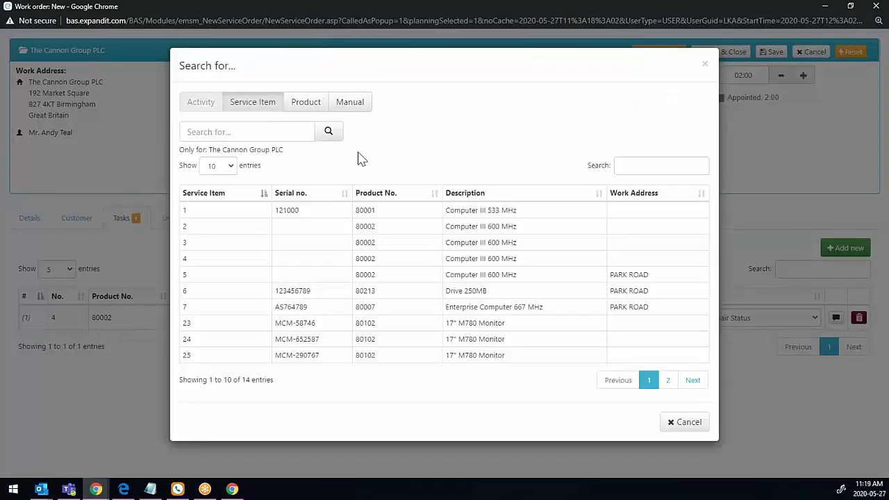
{"action": "left_click", "coordinate": [389, 310]}
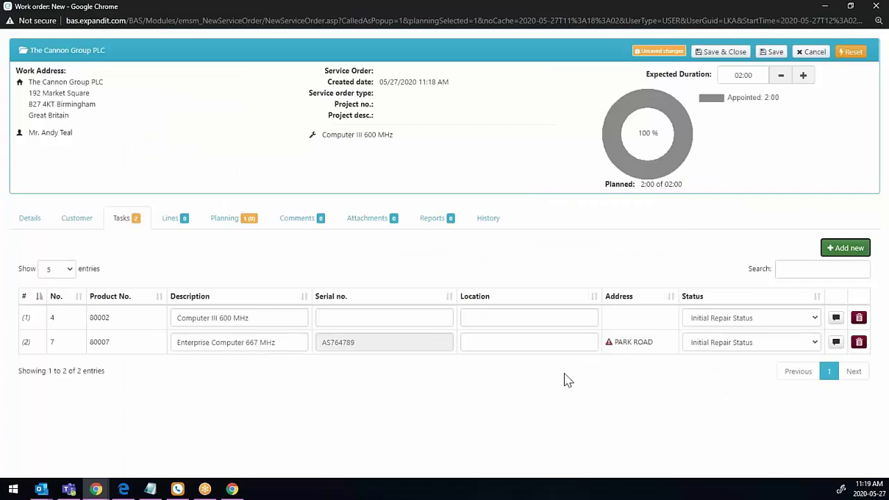
Enter "hello" as an internal message in the work order's comments
{"action": "left_click", "coordinate": [300, 219]}
{"action": "left_click", "coordinate": [177, 306]}
{"action": "type", "text": "hello"}
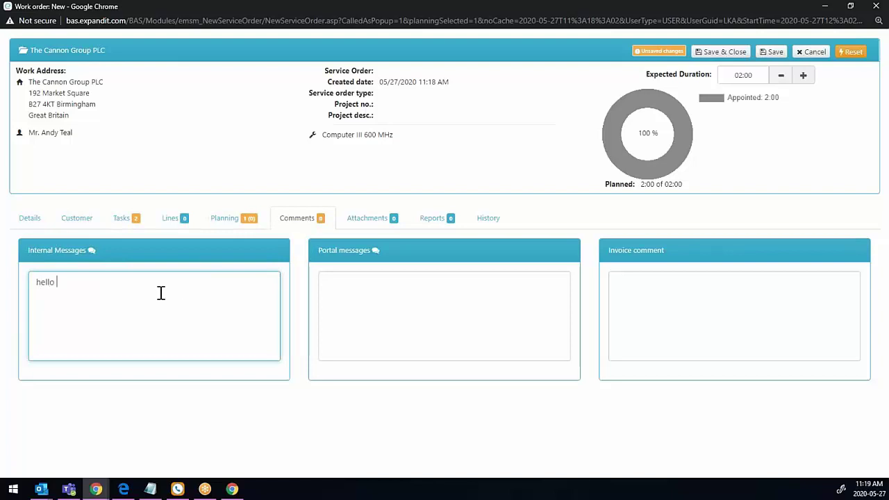
Attach the picture News_BlueprintColor.jpg from the Pictures folder to the work order
{"action": "left_click", "coordinate": [355, 228]}
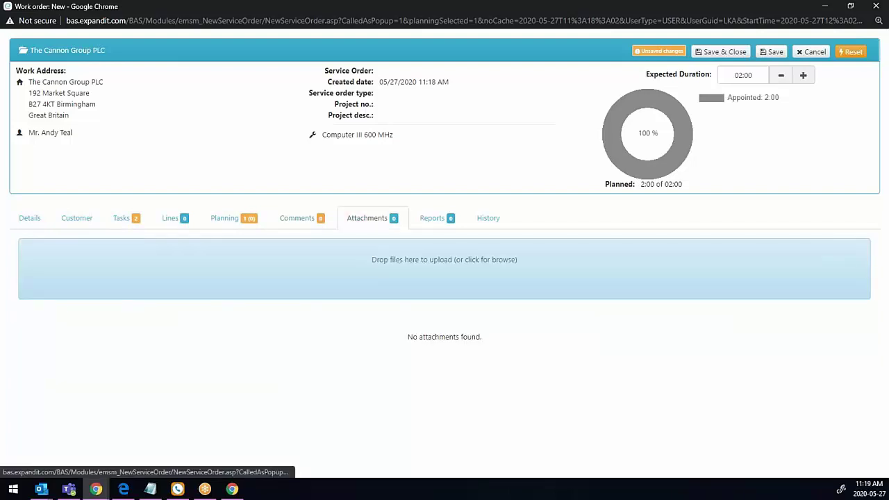
{"action": "left_click", "coordinate": [356, 272]}
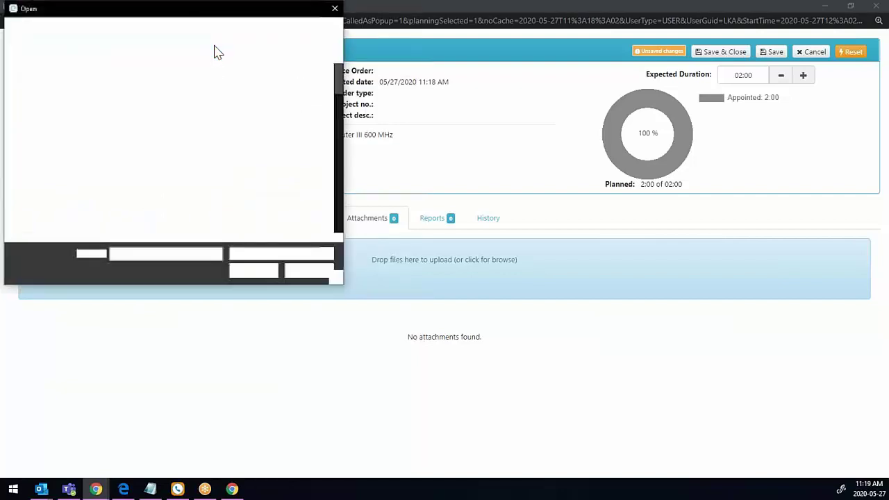
{"action": "left_click", "coordinate": [322, 172]}
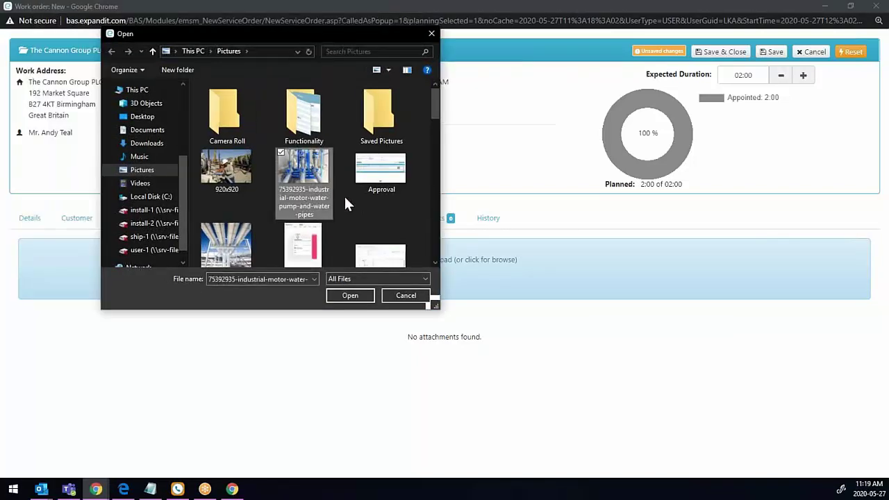
{"action": "scroll", "coordinate": [345, 200], "scroll_direction": "down", "scroll_amount": 10}
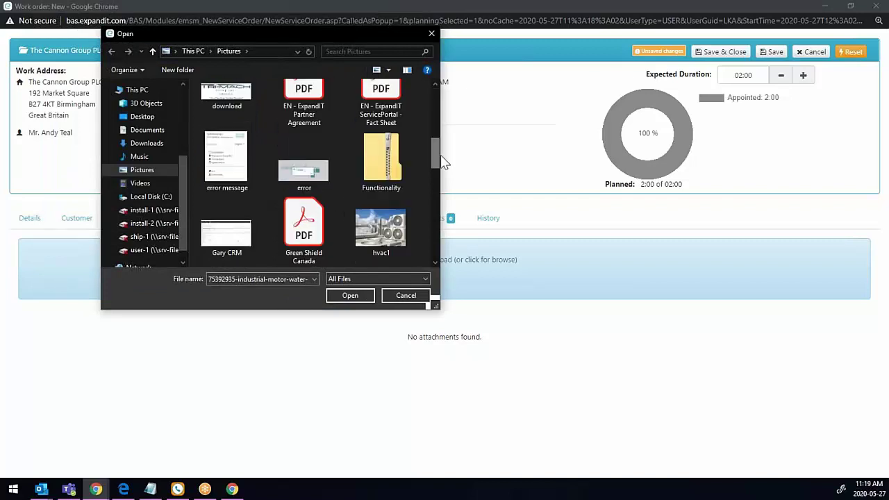
{"action": "left_click_drag", "start_coordinate": [441, 164], "coordinate": [445, 180]}
{"action": "scroll", "coordinate": [445, 181], "scroll_direction": "down", "scroll_amount": 5}
{"action": "left_click", "coordinate": [380, 124]}
{"action": "left_click", "coordinate": [352, 293]}
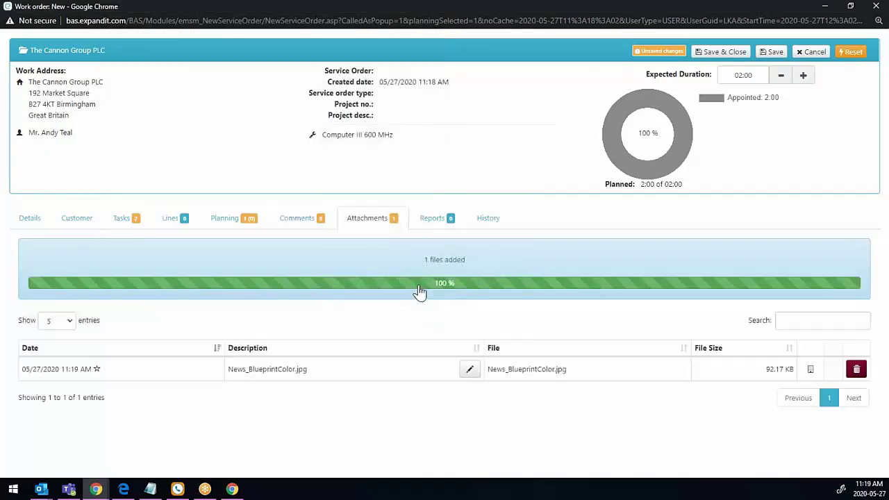
Save and close the work order, and extend The Cannon Group PLC job on the planning board to end at 16:00
{"action": "left_click", "coordinate": [717, 55]}
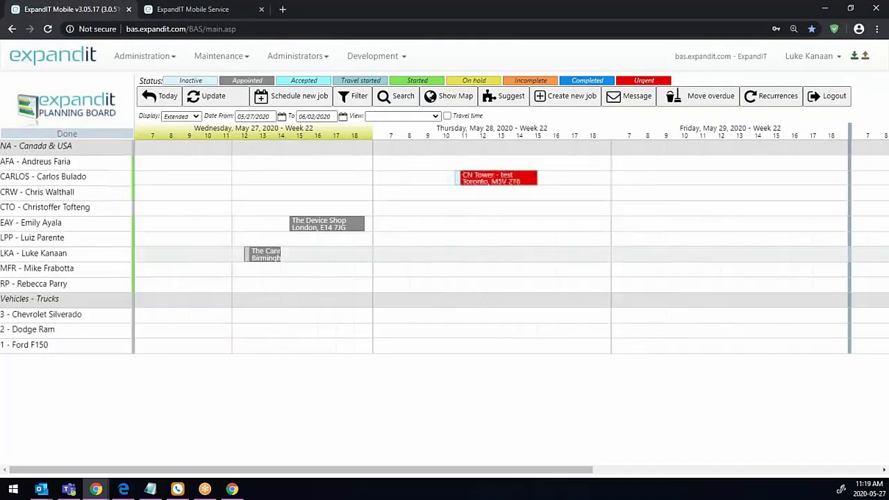
{"action": "left_click_drag", "start_coordinate": [281, 255], "coordinate": [318, 257]}
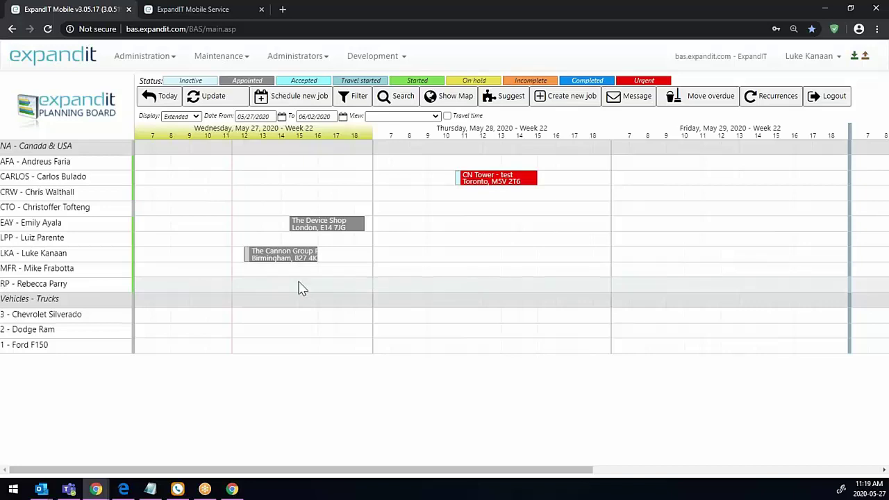
Open the planning board's map, examine the jobs and users near the two LKA markers, and close the map
{"action": "left_click", "coordinate": [450, 100]}
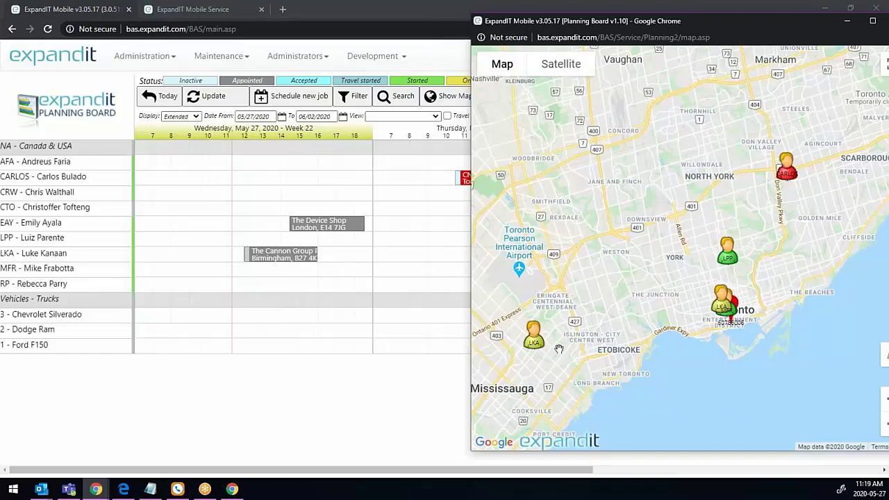
{"action": "left_click_drag", "start_coordinate": [590, 307], "coordinate": [643, 290]}
{"action": "left_click", "coordinate": [585, 323]}
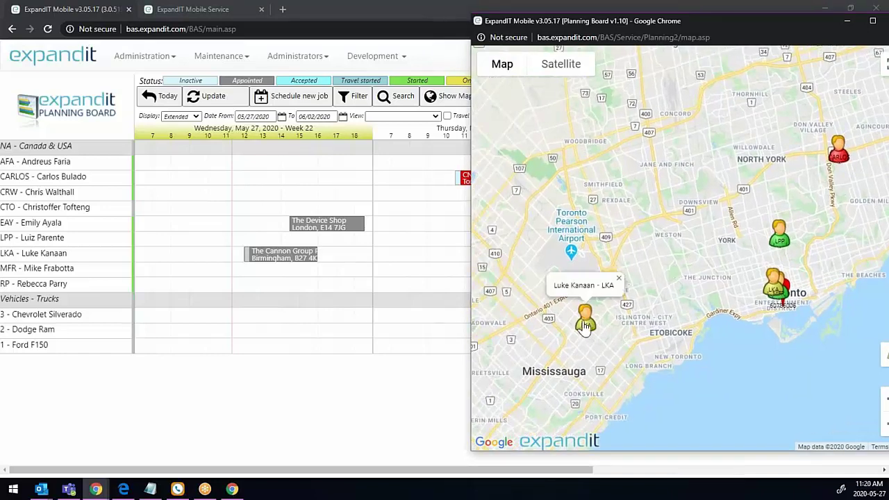
{"action": "left_click", "coordinate": [586, 323]}
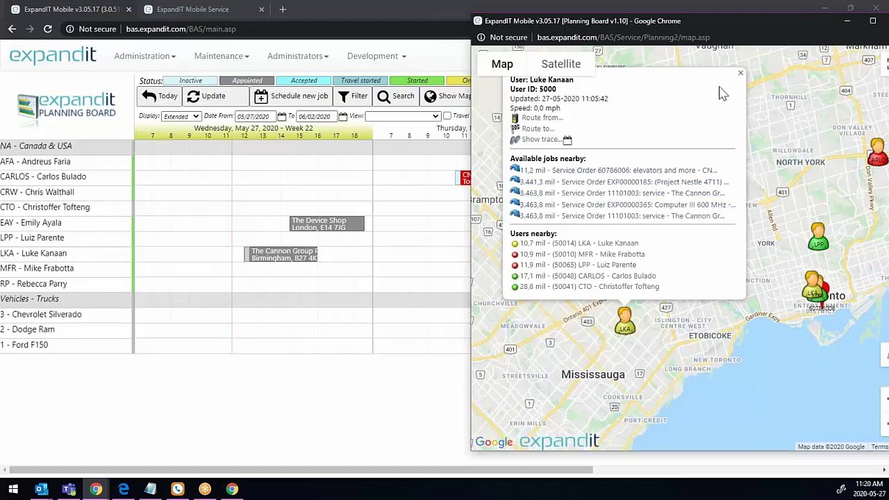
{"action": "left_click", "coordinate": [740, 73]}
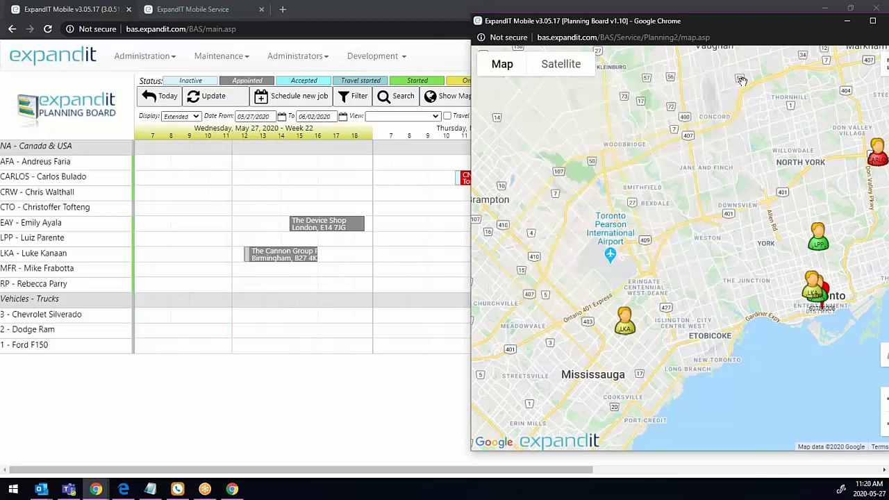
{"action": "left_click", "coordinate": [830, 295]}
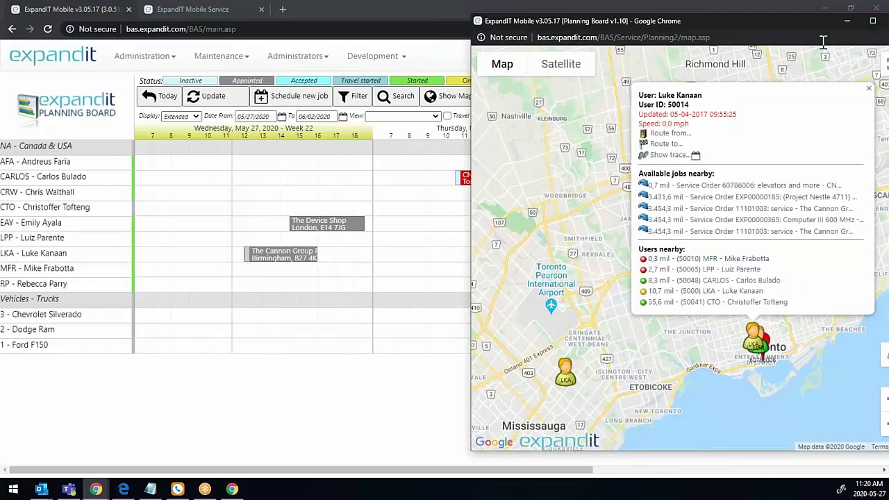
{"action": "left_click_drag", "start_coordinate": [821, 23], "coordinate": [787, 31]}
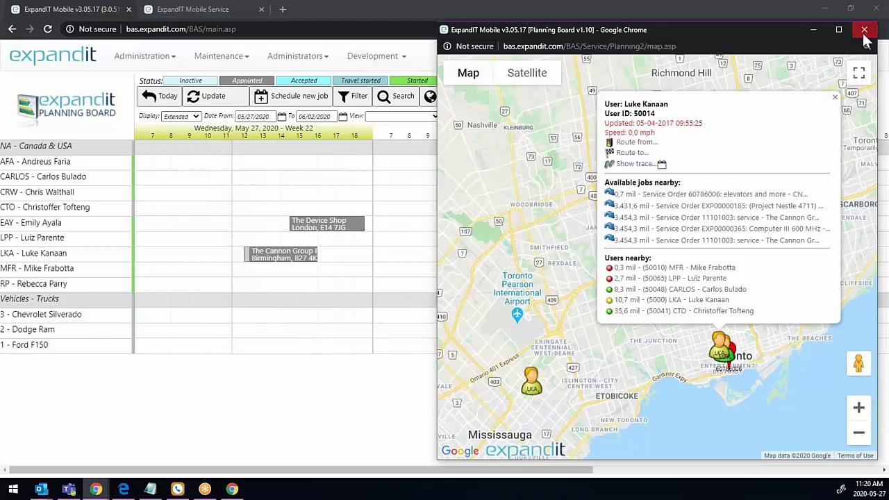
{"action": "left_click", "coordinate": [865, 30]}
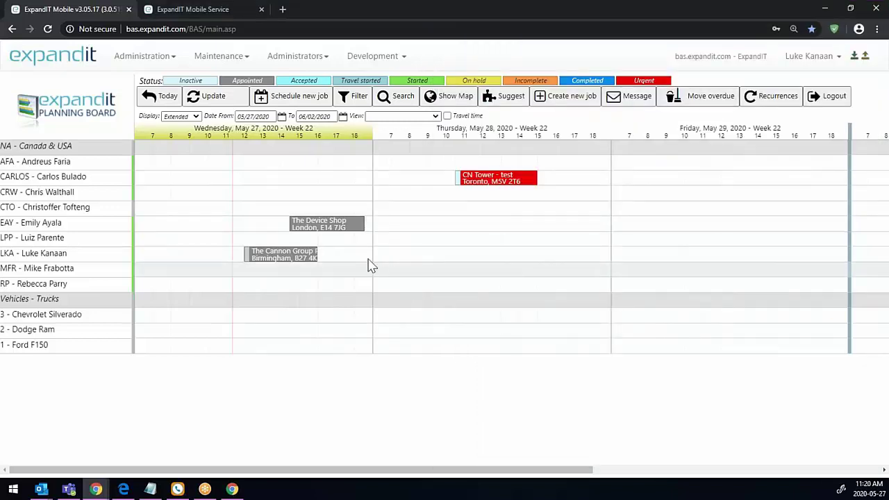
Switch to ExpandIT Mobile Service in full screen and refresh the weekly planning list
{"action": "left_click", "coordinate": [210, 18]}
{"action": "key", "text": "F11"}
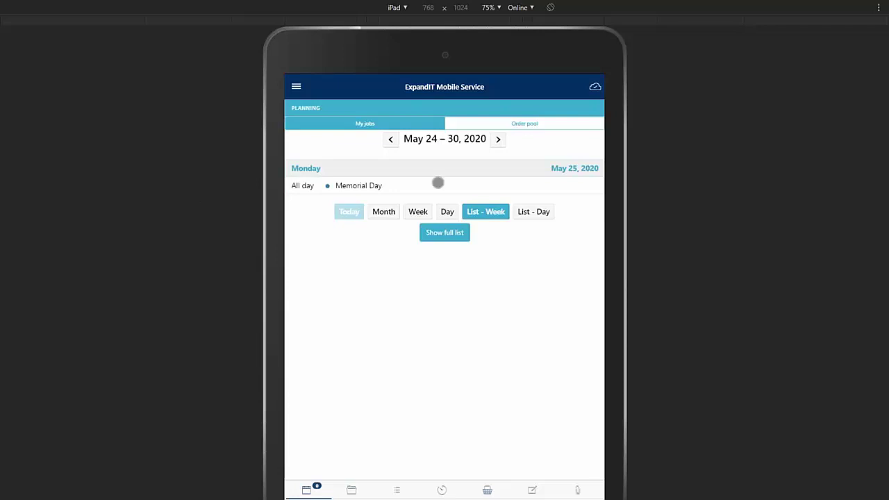
{"action": "left_click_drag", "start_coordinate": [437, 183], "coordinate": [438, 215]}
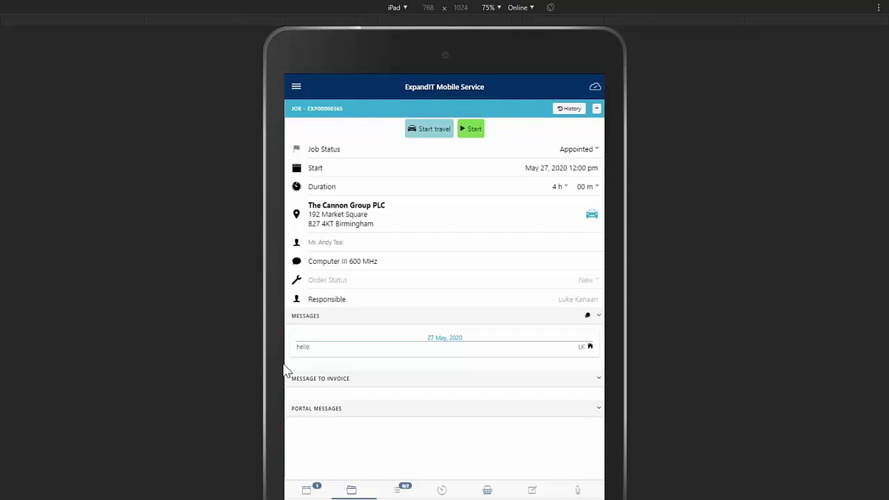
Start travel for The Cannon Group PLC job and start the job itself, confirming both status changes
{"action": "left_click", "coordinate": [430, 129]}
{"action": "left_click", "coordinate": [473, 307]}
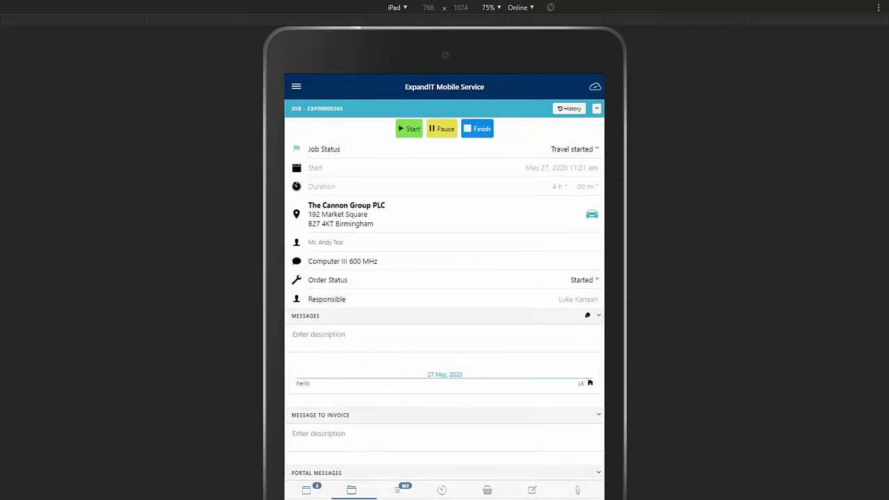
{"action": "left_click", "coordinate": [409, 129]}
{"action": "left_click", "coordinate": [472, 320]}
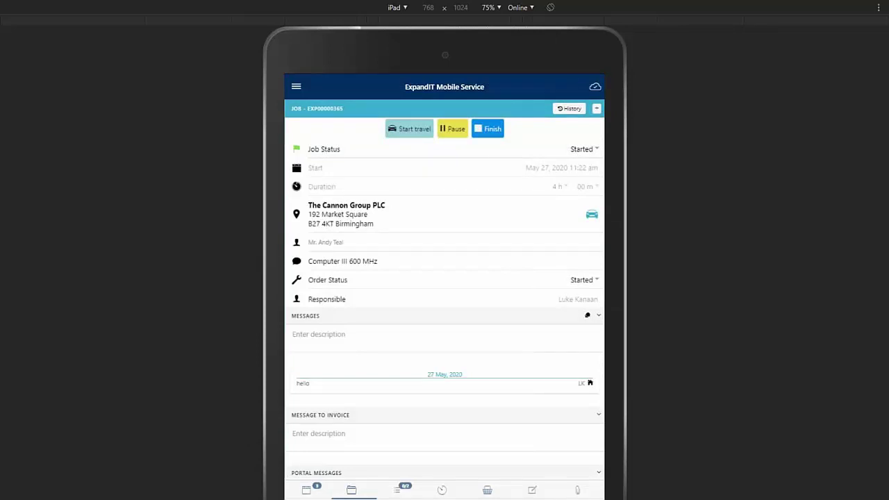
Activate the Enterprise Computer 667 MHz task and review the order and report history of its service item
{"action": "left_click", "coordinate": [397, 489]}
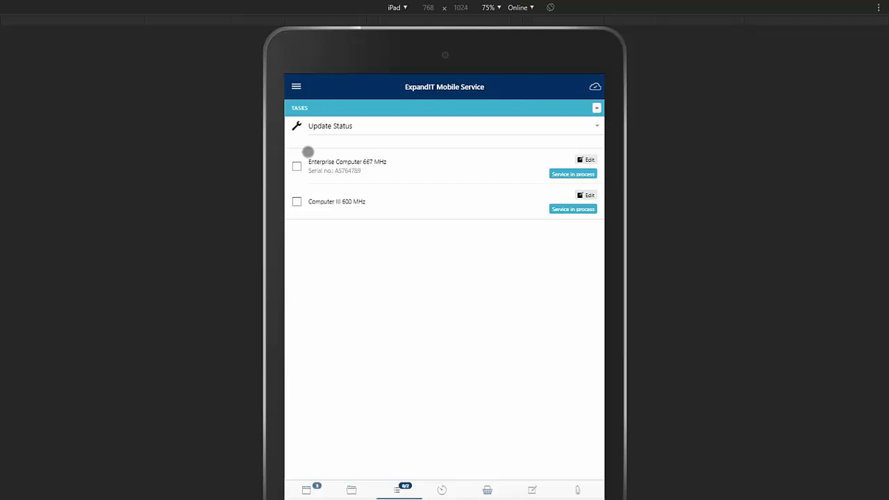
{"action": "left_click", "coordinate": [309, 153]}
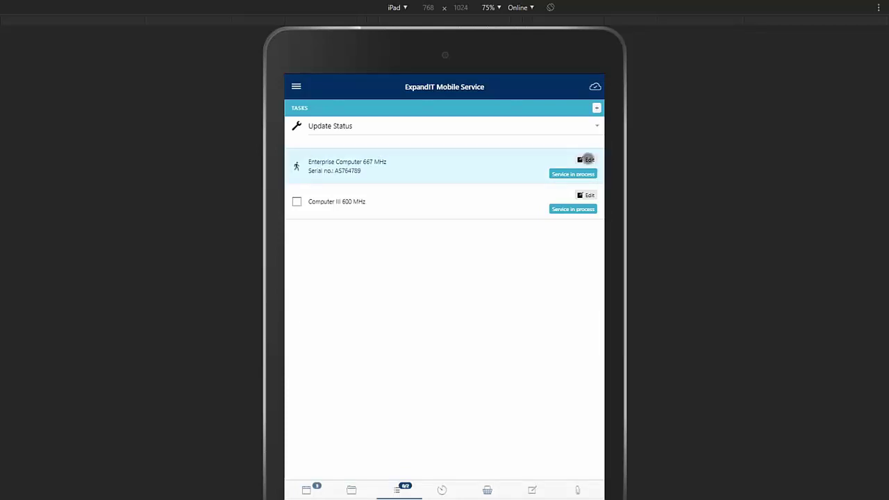
{"action": "left_click", "coordinate": [587, 159]}
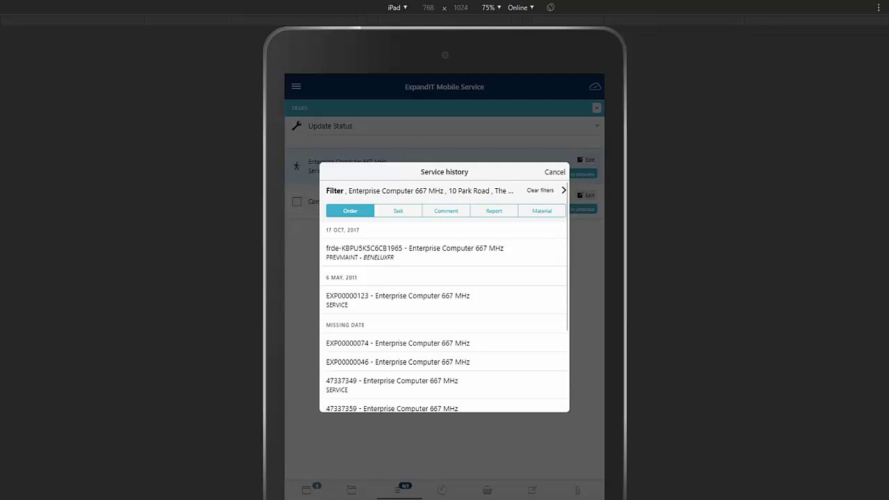
{"action": "left_click", "coordinate": [494, 210]}
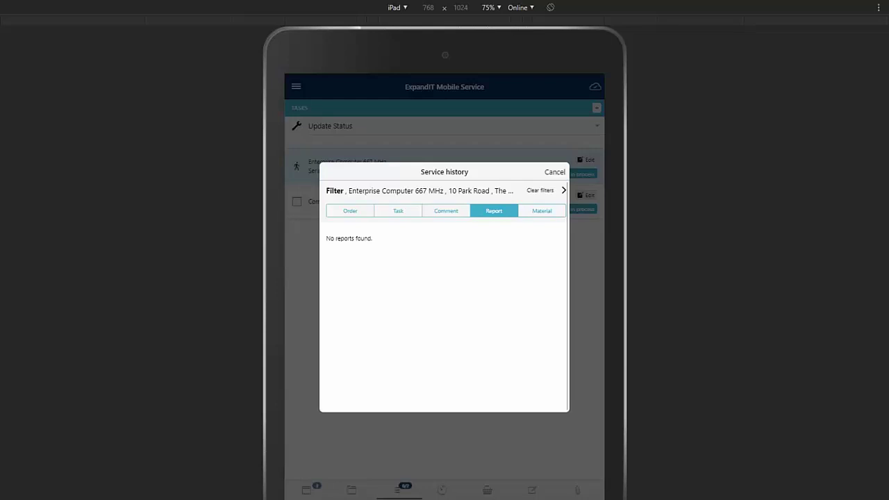
{"action": "left_click", "coordinate": [555, 172]}
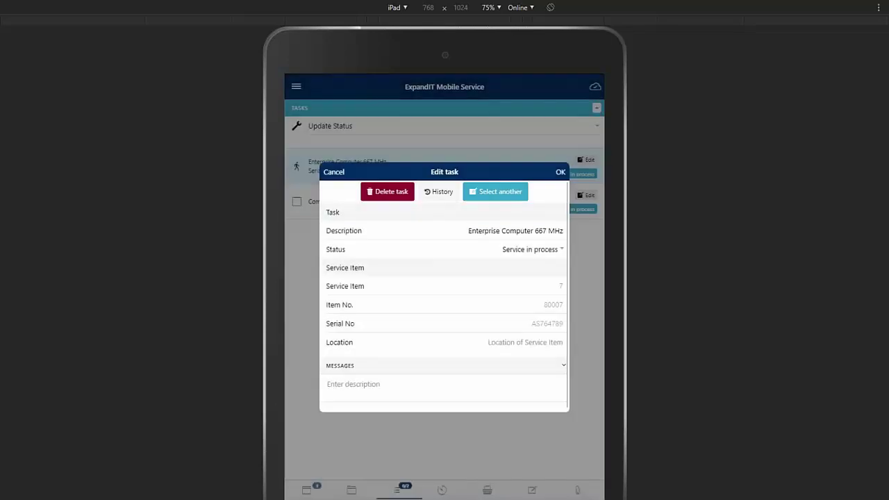
{"action": "left_click", "coordinate": [556, 174]}
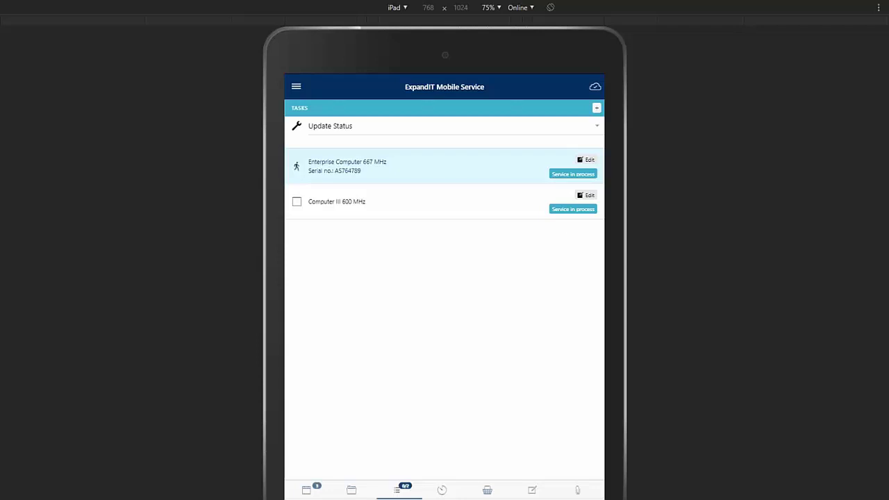
Set the inventory location for the task's materials to Blue Warehouse
{"action": "left_click", "coordinate": [488, 491]}
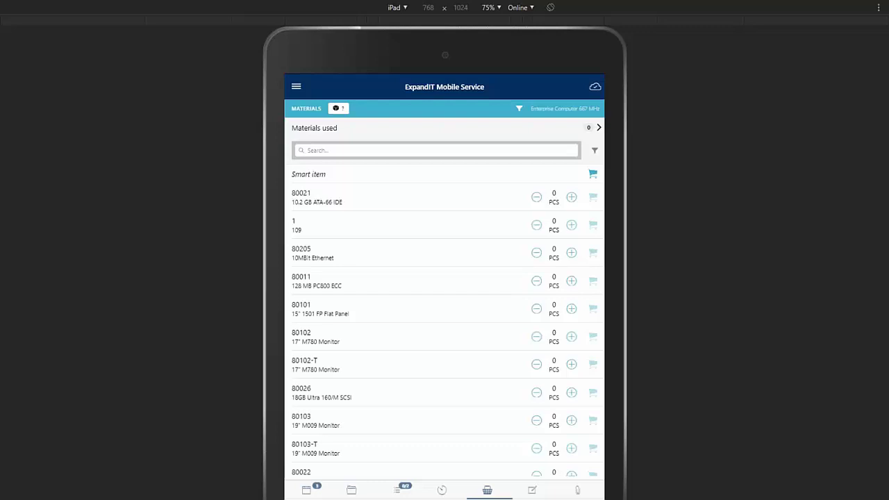
{"action": "left_click", "coordinate": [339, 109]}
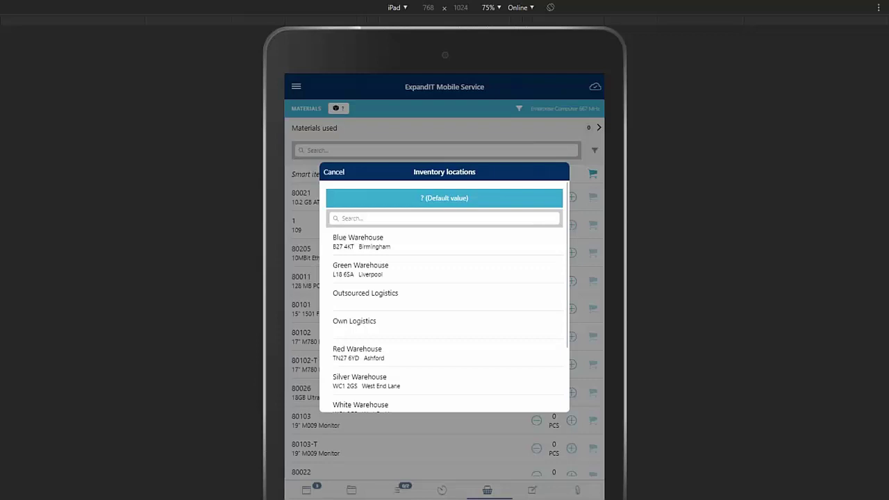
{"action": "left_click", "coordinate": [417, 242]}
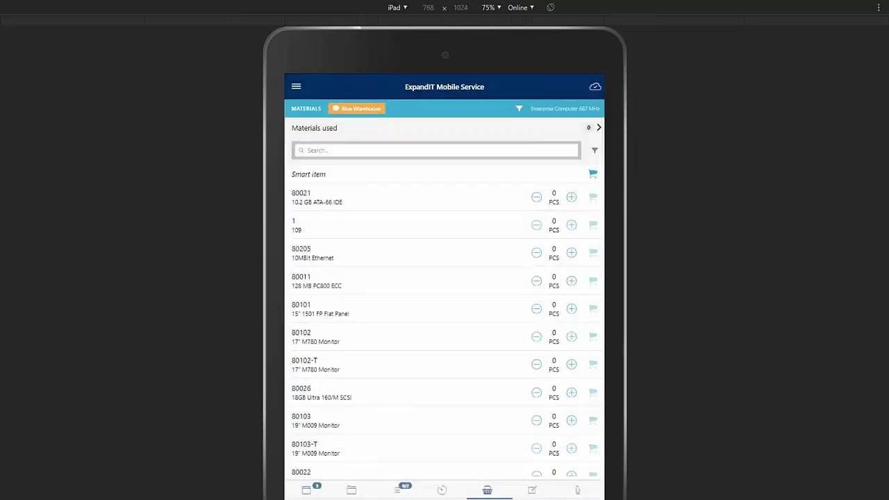
Search the materials for "scre", add 3 PCS of item 80219 Screw on Hard Drive Mounting, and expand the list of used materials
{"action": "left_click", "coordinate": [417, 150]}
{"action": "type", "text": "scre"}
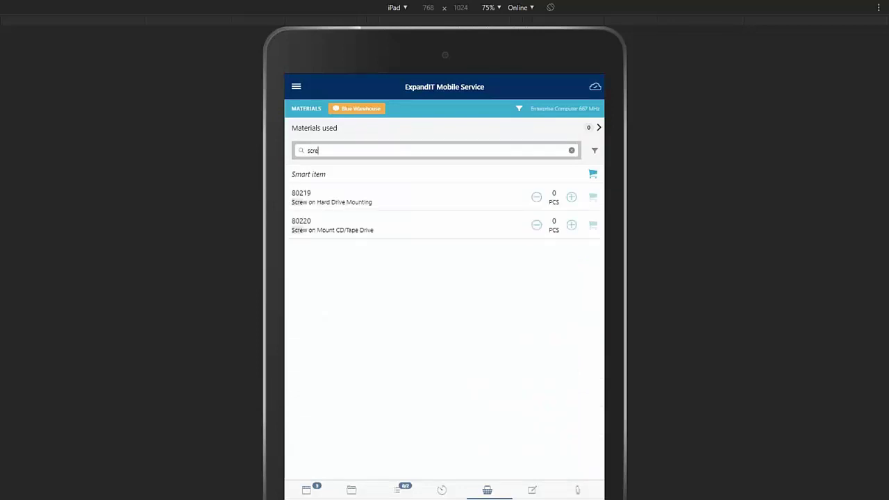
{"action": "left_click", "coordinate": [571, 197]}
{"action": "left_click", "coordinate": [571, 196]}
{"action": "left_click", "coordinate": [571, 197]}
{"action": "left_click", "coordinate": [591, 198]}
{"action": "left_click", "coordinate": [538, 133]}
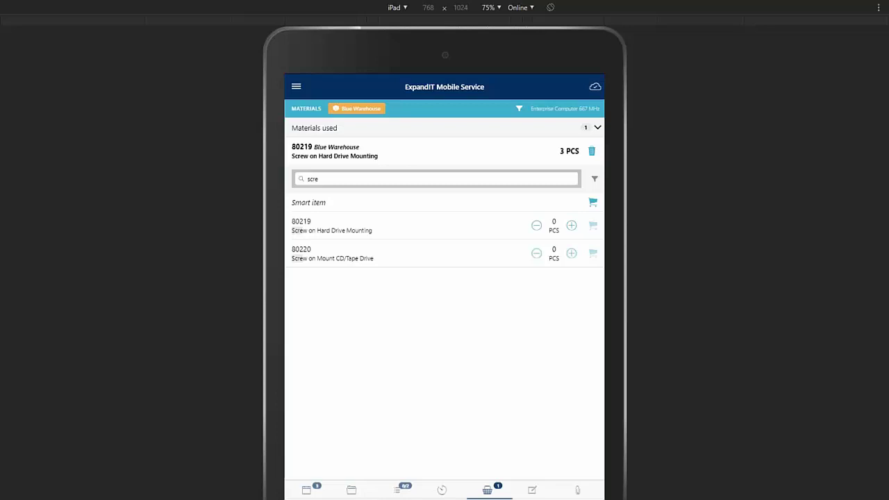
Create an NA Test Report answering Yes to both pump checks and the oil change, No to safe to use, with the comment "hello"
{"action": "left_click", "coordinate": [532, 490]}
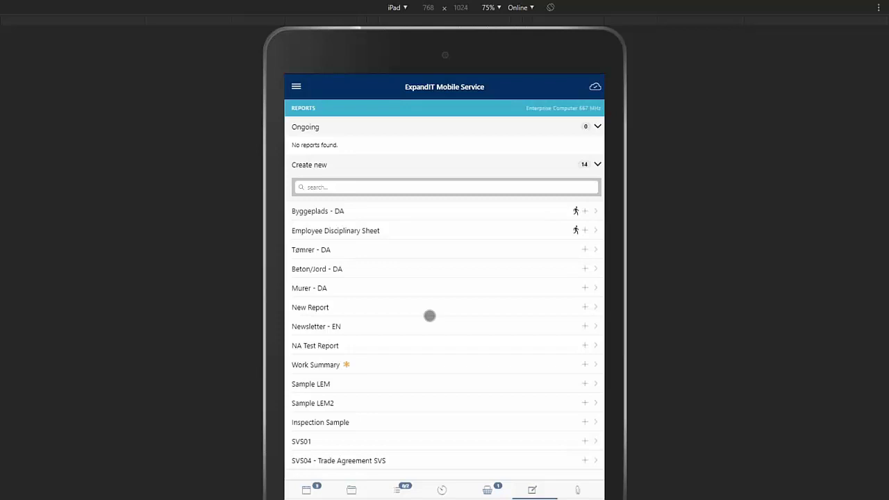
{"action": "left_click", "coordinate": [429, 346]}
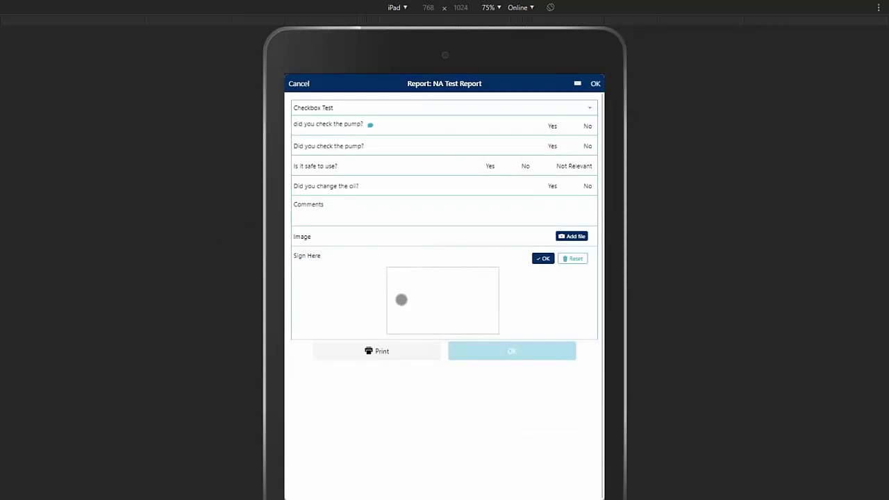
{"action": "left_click", "coordinate": [552, 126]}
{"action": "left_click", "coordinate": [552, 146]}
{"action": "left_click", "coordinate": [525, 166]}
{"action": "left_click", "coordinate": [552, 186]}
{"action": "left_click", "coordinate": [444, 212]}
{"action": "type", "text": "hello"}
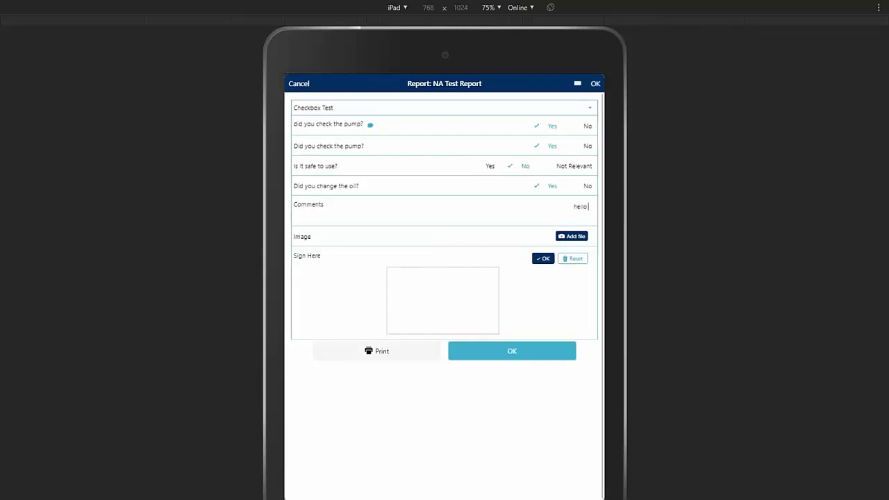
Add the industrial motor water pump picture to the NA Test Report, sign it, and save the report
{"action": "left_click", "coordinate": [574, 237]}
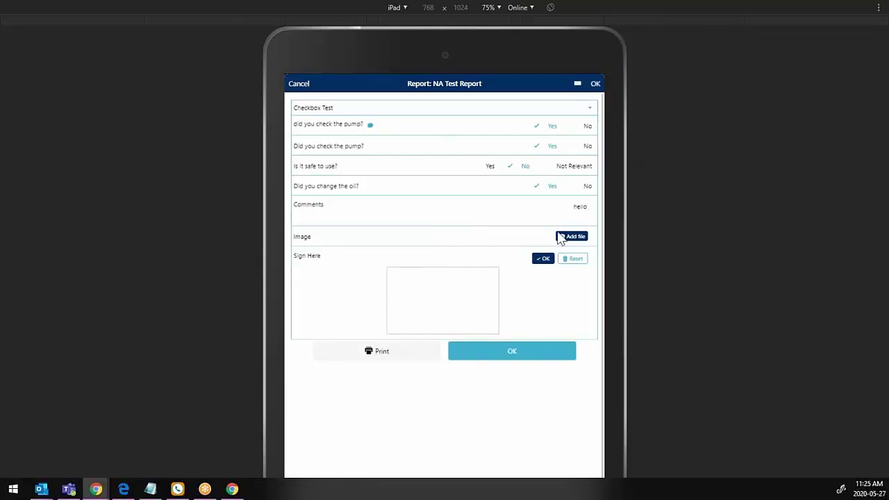
{"action": "left_click", "coordinate": [224, 194]}
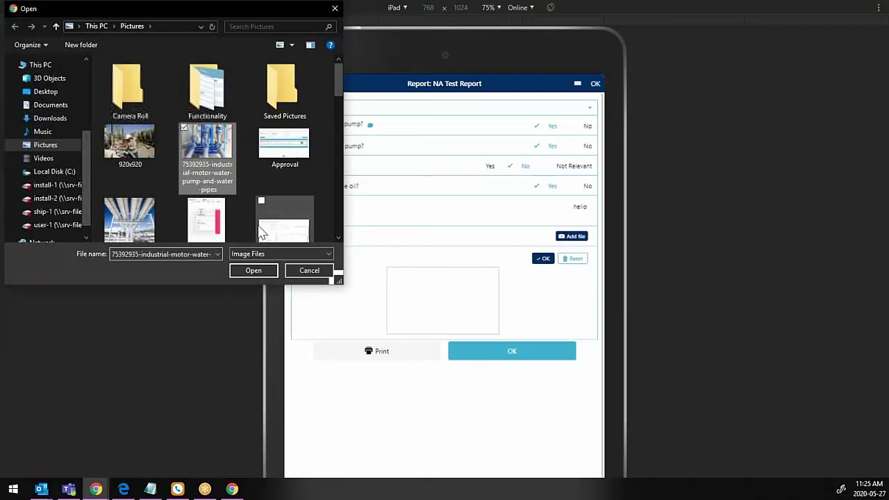
{"action": "left_click", "coordinate": [258, 269]}
{"action": "left_click_drag", "start_coordinate": [413, 323], "coordinate": [471, 311]}
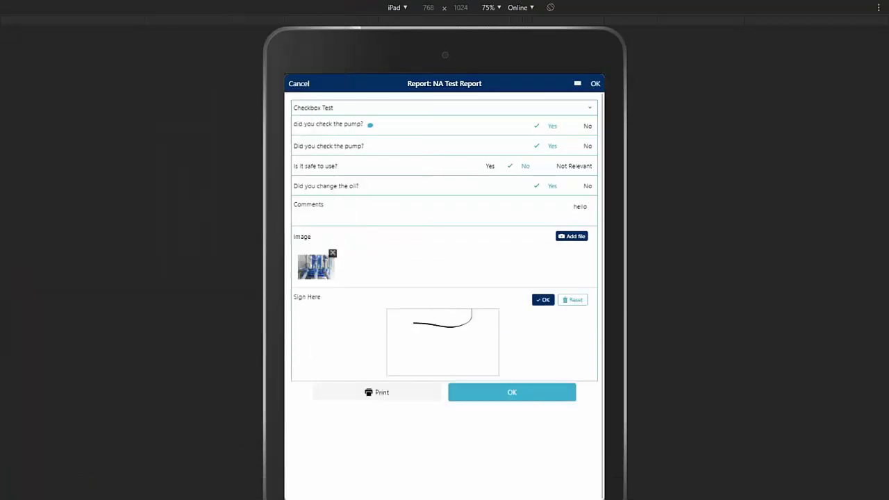
{"action": "left_click_drag", "start_coordinate": [422, 333], "coordinate": [480, 357]}
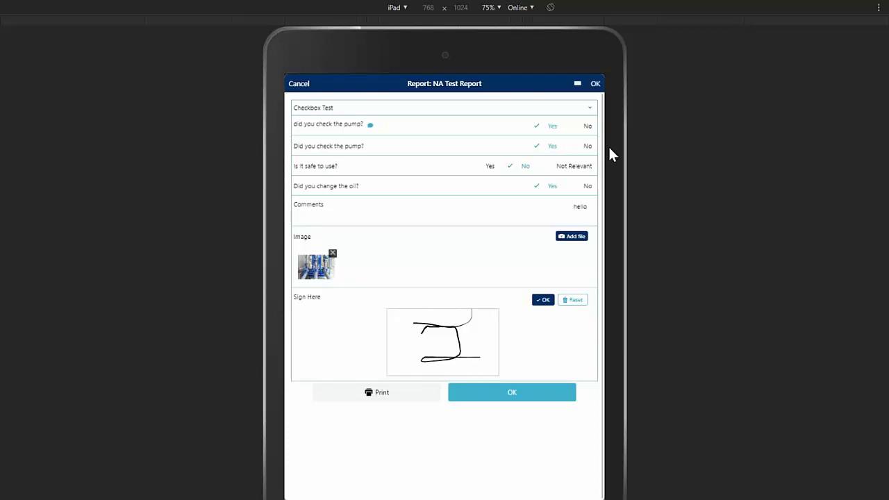
{"action": "left_click", "coordinate": [512, 393]}
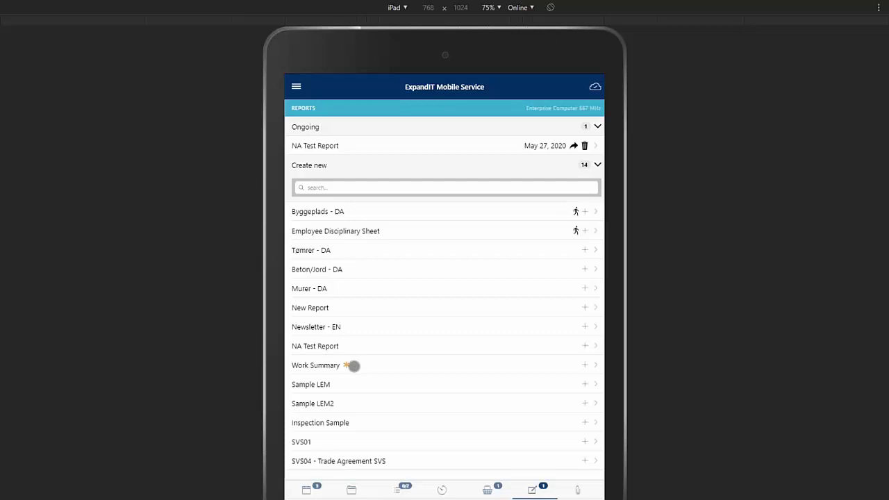
Create a Work Summary report, draw the technician signature, and save it
{"action": "left_click", "coordinate": [355, 365]}
{"action": "mouse_move", "coordinate": [430, 141]}
{"action": "left_mouse_down"}
{"action": "mouse_move", "coordinate": [451, 169]}
{"action": "mouse_move", "coordinate": [498, 157]}
{"action": "left_mouse_up"}
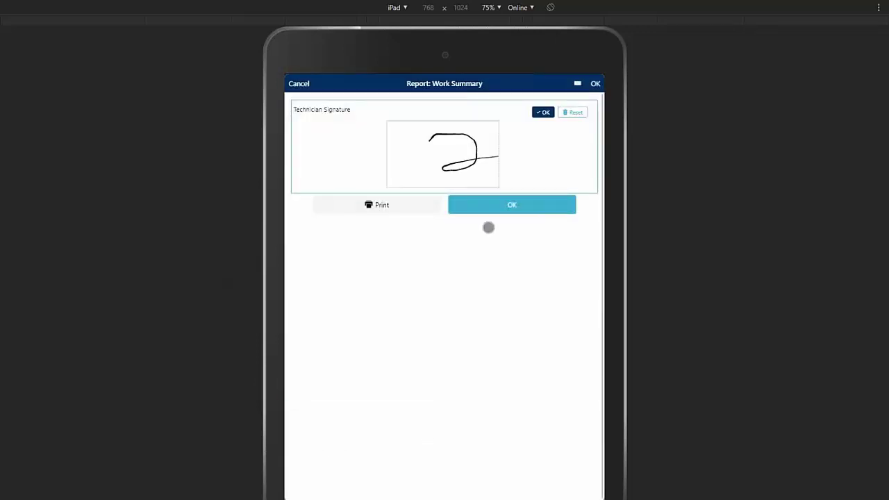
{"action": "left_click", "coordinate": [490, 205]}
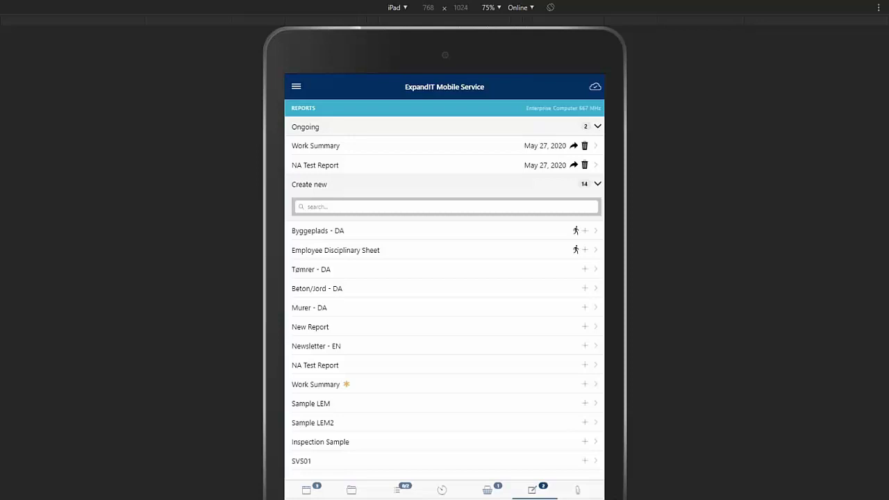
View the office's News_BlueprintColor.jpg attachment, close it, and upload armi.jpg as an attachment
{"action": "left_click", "coordinate": [577, 490]}
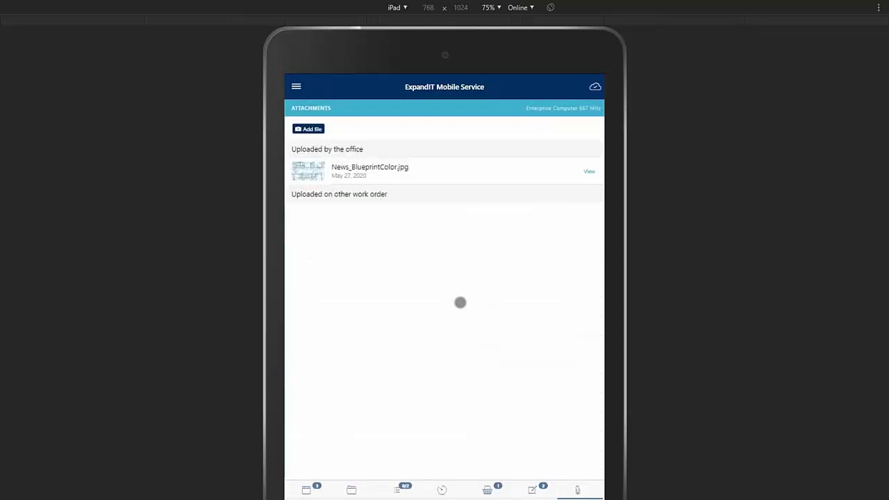
{"action": "left_click", "coordinate": [589, 171]}
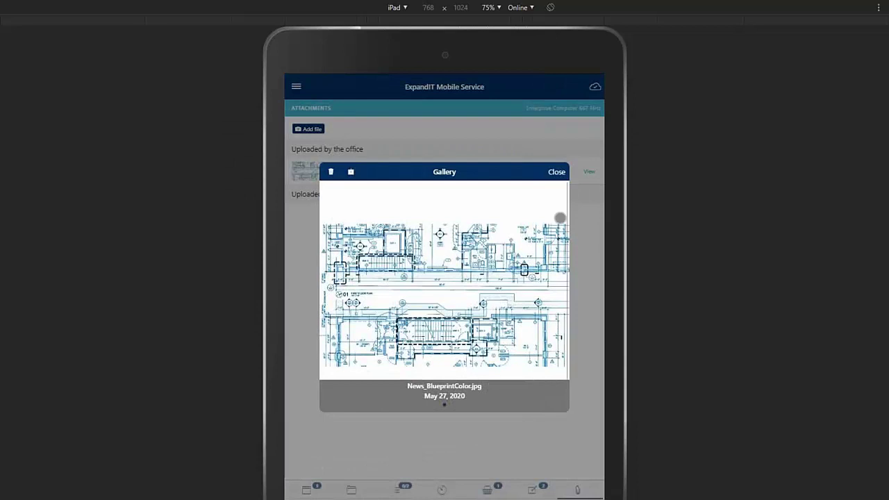
{"action": "left_click", "coordinate": [557, 172]}
{"action": "left_click", "coordinate": [309, 129]}
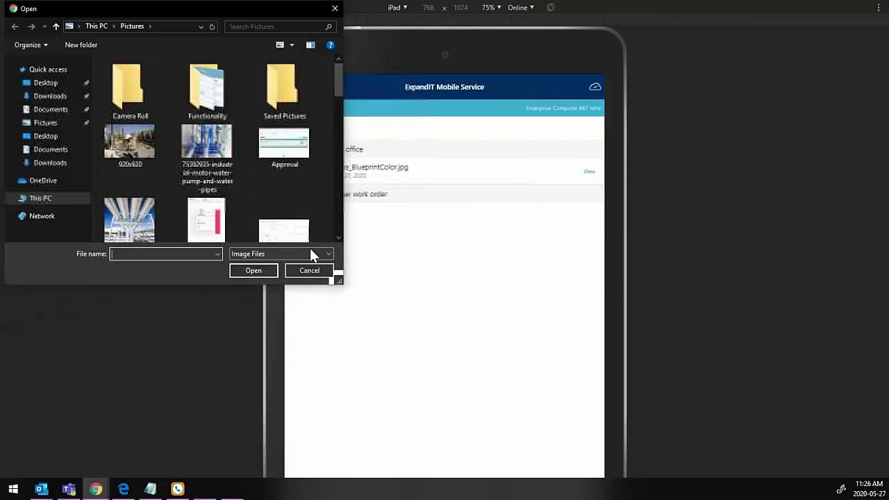
{"action": "left_click", "coordinate": [255, 271]}
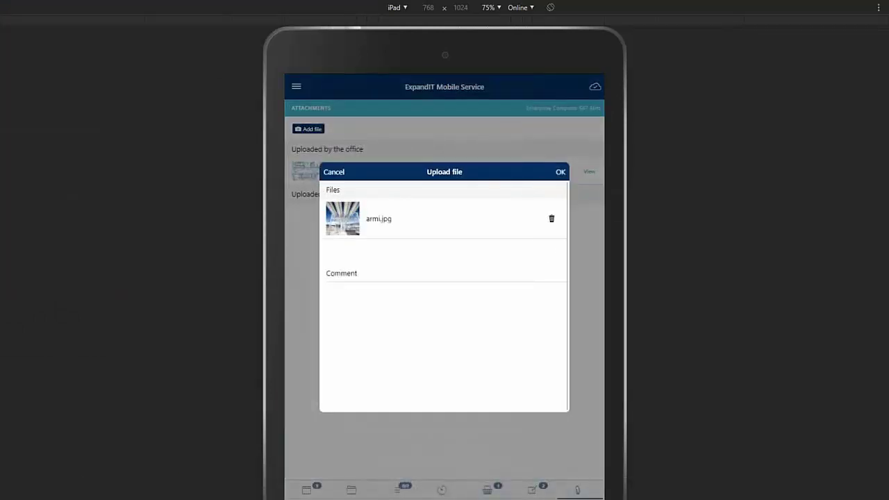
{"action": "left_click", "coordinate": [561, 172]}
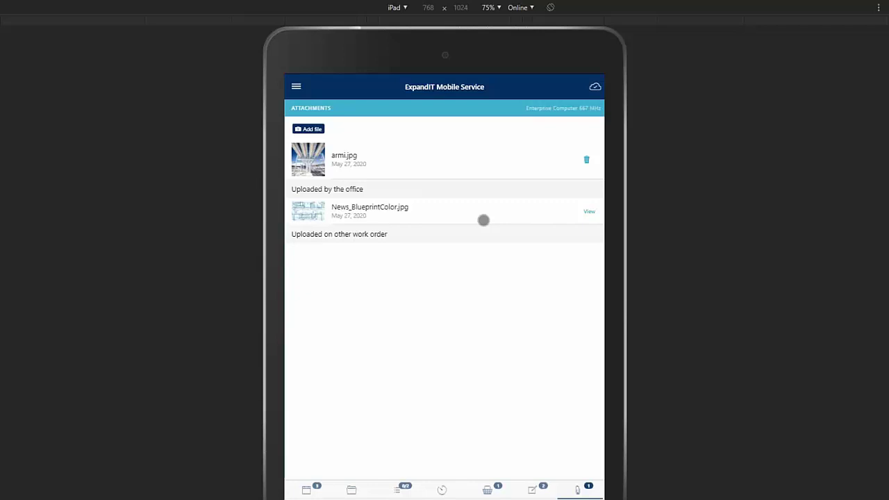
Finish the job with the status Completed and accept updating the order status to Awaiting approval
{"action": "left_click", "coordinate": [352, 490]}
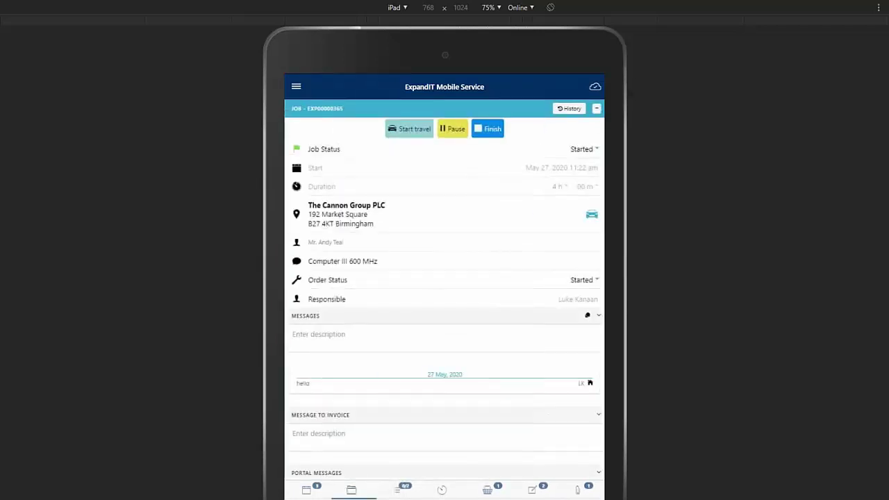
{"action": "left_click", "coordinate": [488, 132]}
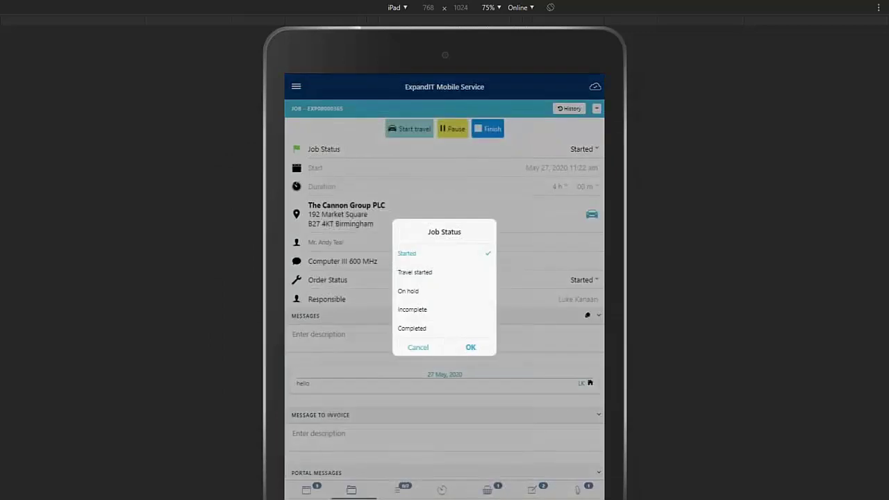
{"action": "left_click", "coordinate": [412, 328]}
{"action": "left_click", "coordinate": [471, 347]}
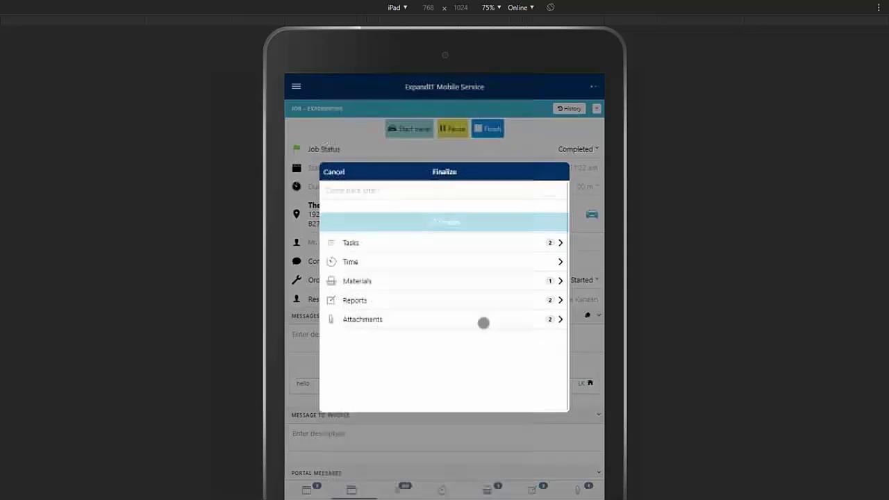
{"action": "left_click", "coordinate": [472, 322]}
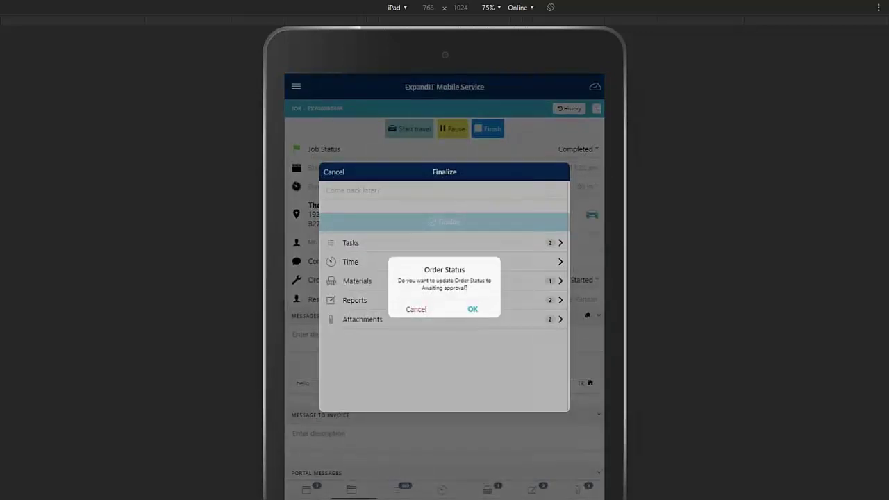
{"action": "left_click", "coordinate": [473, 307]}
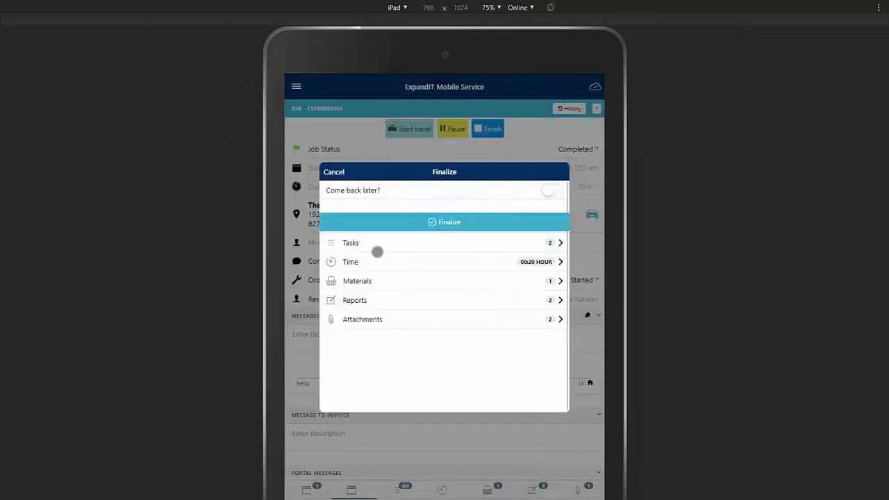
Check the tasks and attachments in the Finalize summary and finalize The Cannon Group PLC job
{"action": "left_click", "coordinate": [401, 245]}
{"action": "left_click", "coordinate": [401, 244]}
{"action": "left_click", "coordinate": [396, 325]}
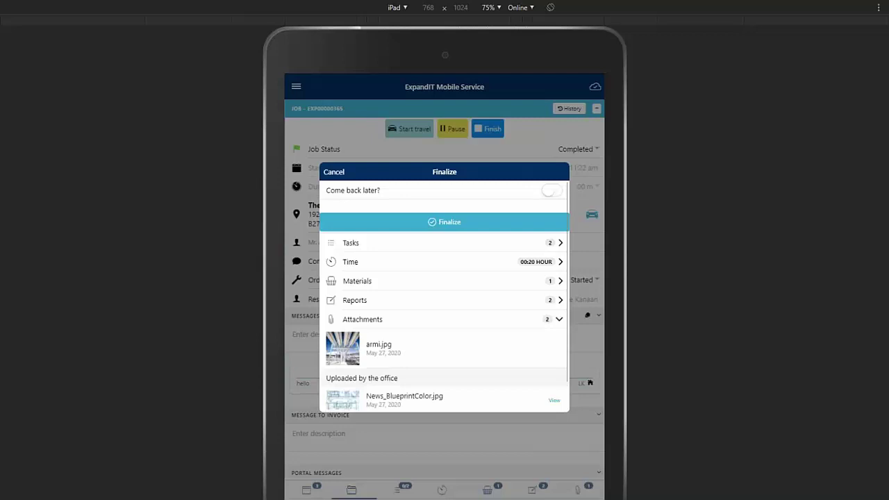
{"action": "left_click", "coordinate": [396, 319]}
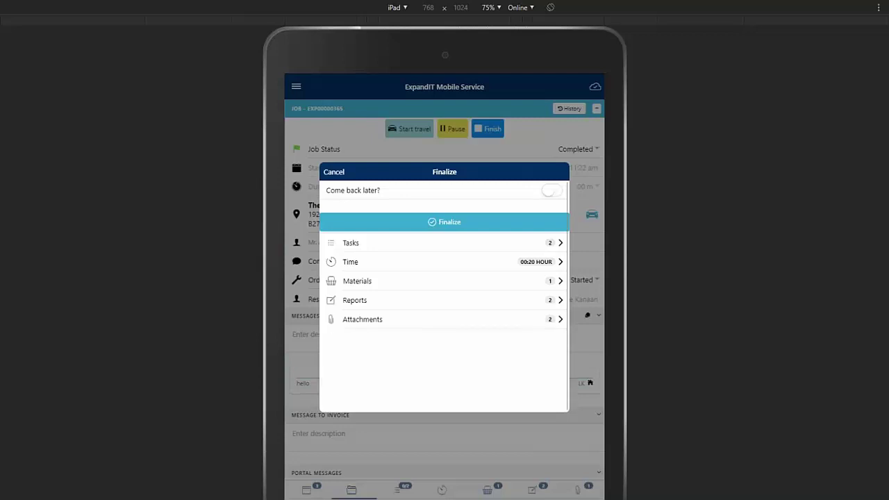
{"action": "left_click", "coordinate": [453, 222]}
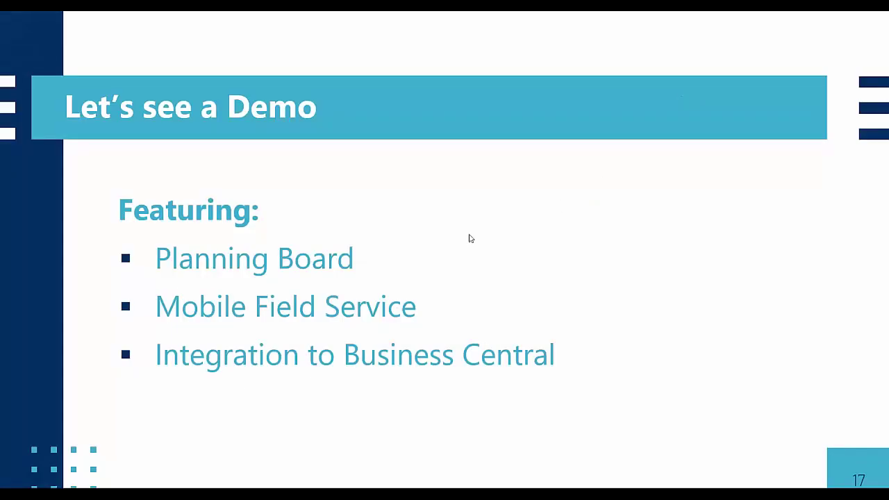
{"action": "key", "text": "Right"}
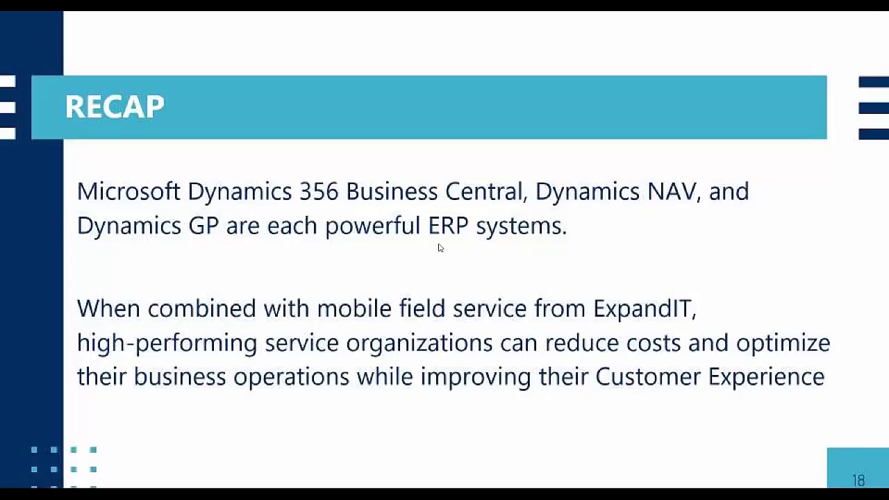